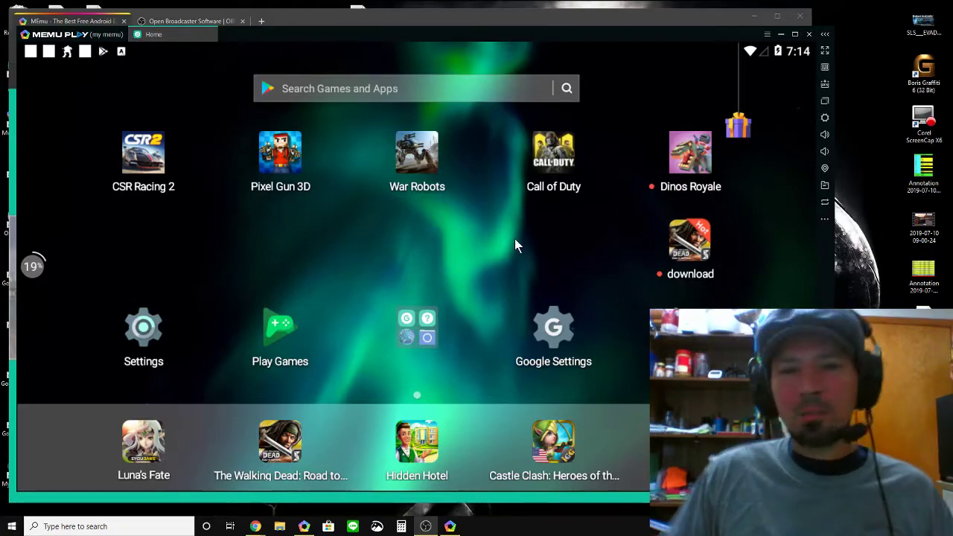
# Step: Show MEmu's extra tools panel with its recording and rotation tools beside the Android home screen
pyautogui.click(822, 219)
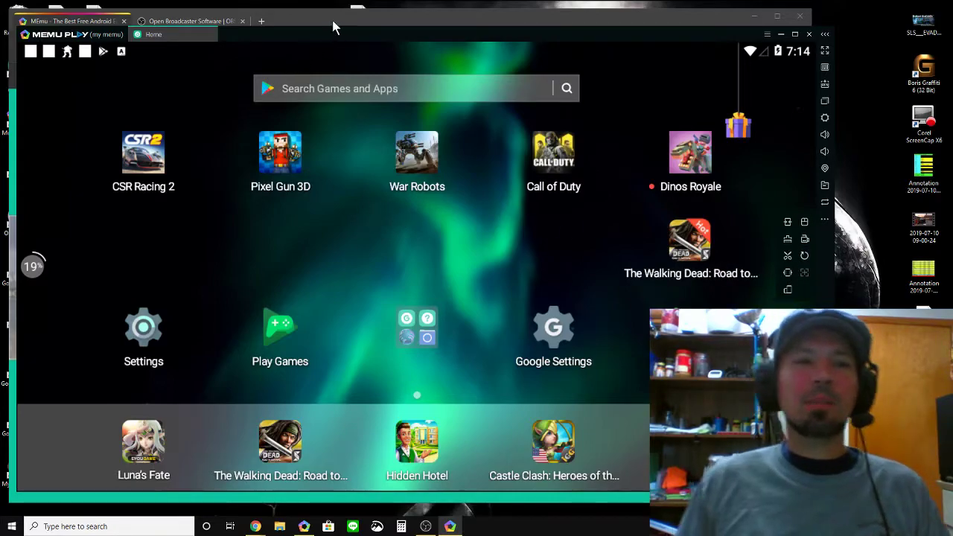
# Step: Bring memuplay.com to the front and scroll through its game and blog sections, then back up
pyautogui.click(71, 21)
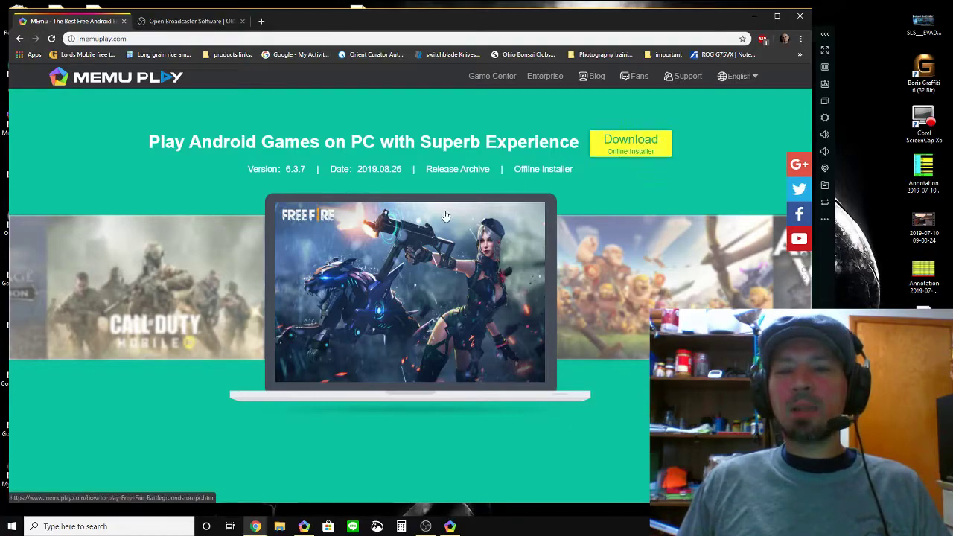
pyautogui.scroll(-5, 234, 225)
pyautogui.scroll(5, 234, 223)
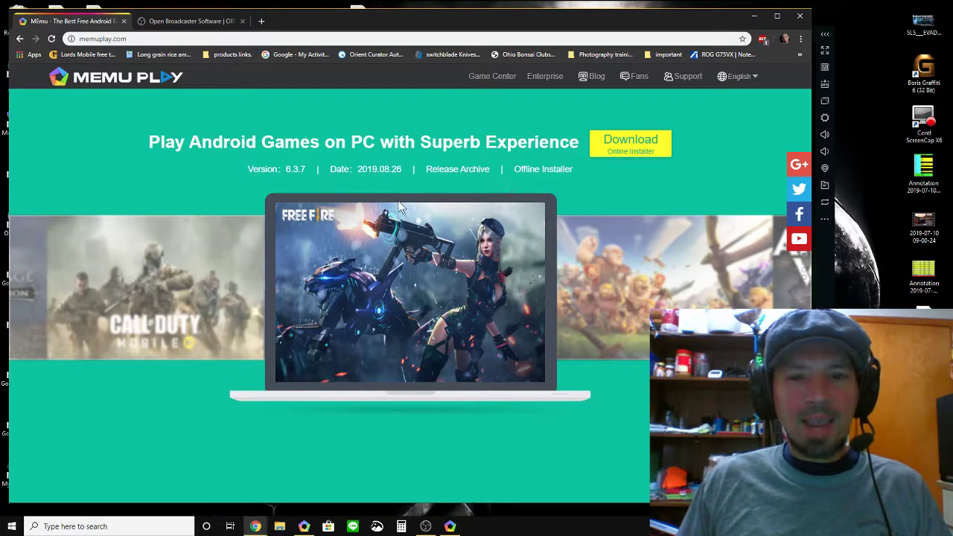
pyautogui.scroll(-5, 207, 211)
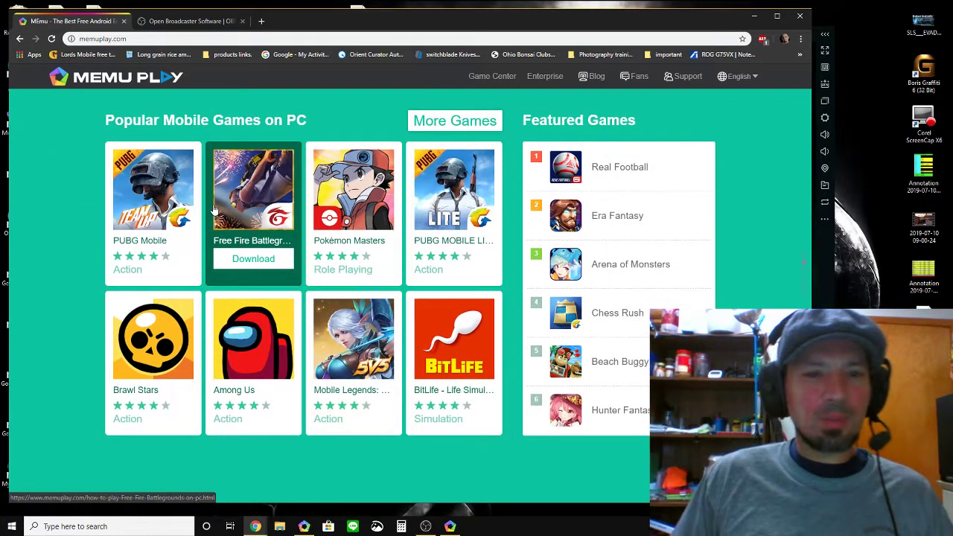
pyautogui.scroll(-3, 212, 209)
pyautogui.scroll(-10, 215, 209)
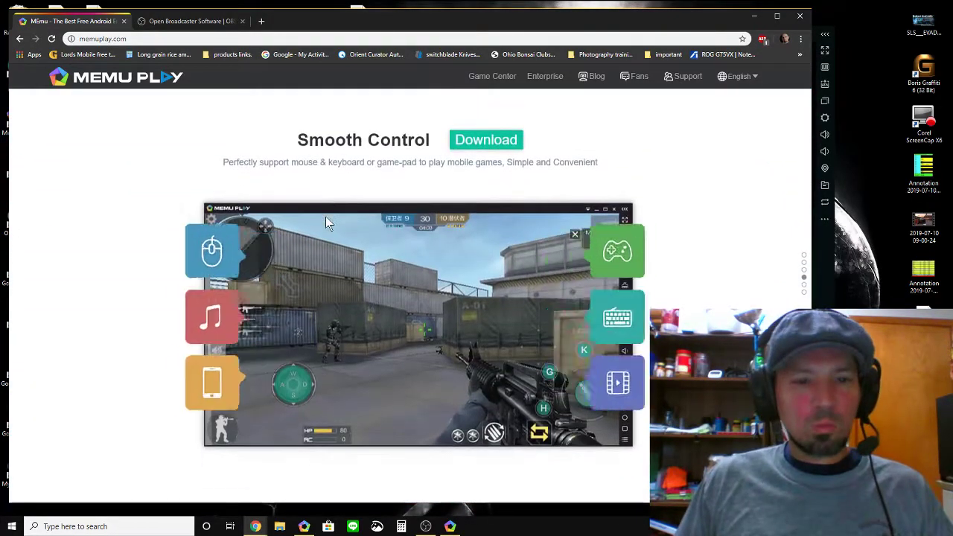
pyautogui.scroll(-5, 178, 206)
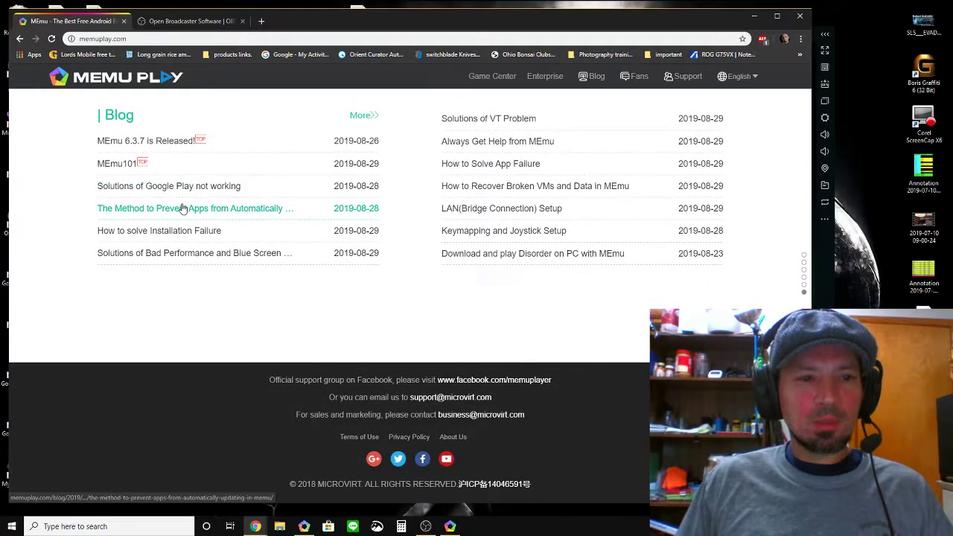
pyautogui.scroll(5, 185, 208)
pyautogui.scroll(12, 238, 209)
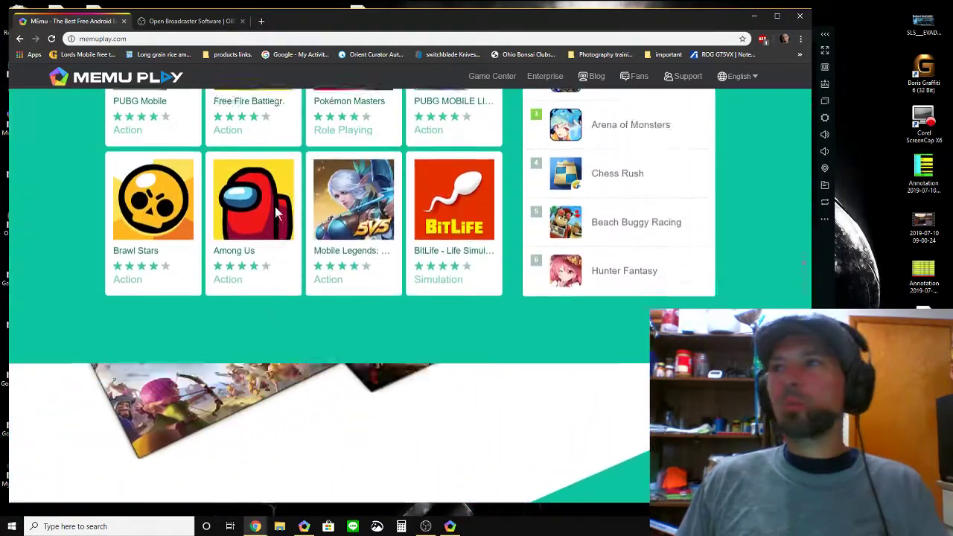
pyautogui.scroll(3, 277, 212)
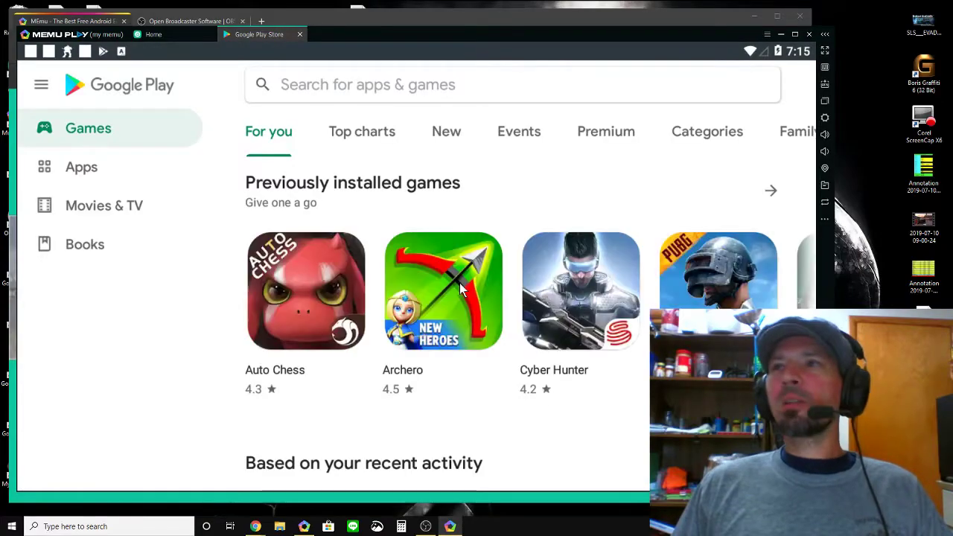
# Step: Scroll the Play Store's For you page, then view the Top charts, New, Events and Premium tabs
pyautogui.scroll(-8, 266, 320)
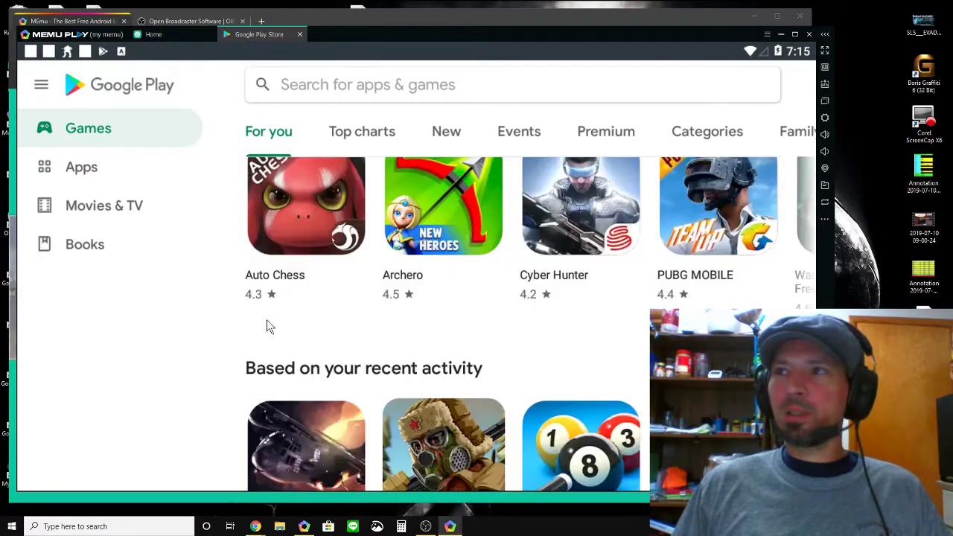
pyautogui.scroll(-10, 268, 321)
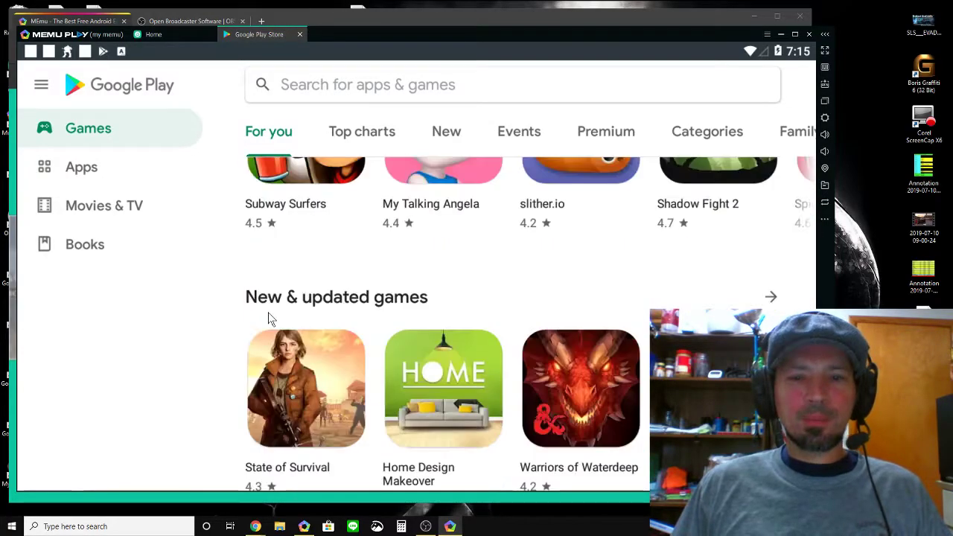
pyautogui.scroll(5, 267, 316)
pyautogui.scroll(6, 269, 318)
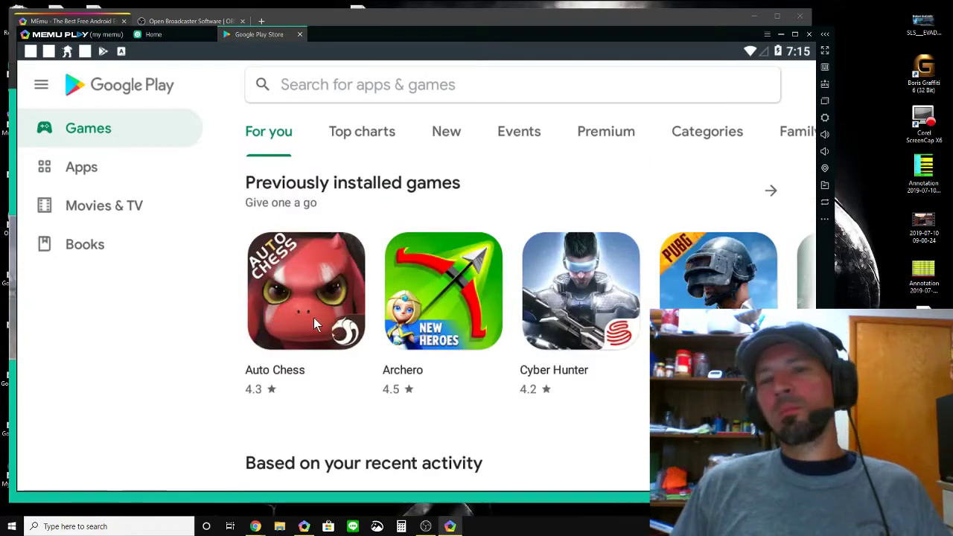
pyautogui.click(347, 132)
pyautogui.click(443, 135)
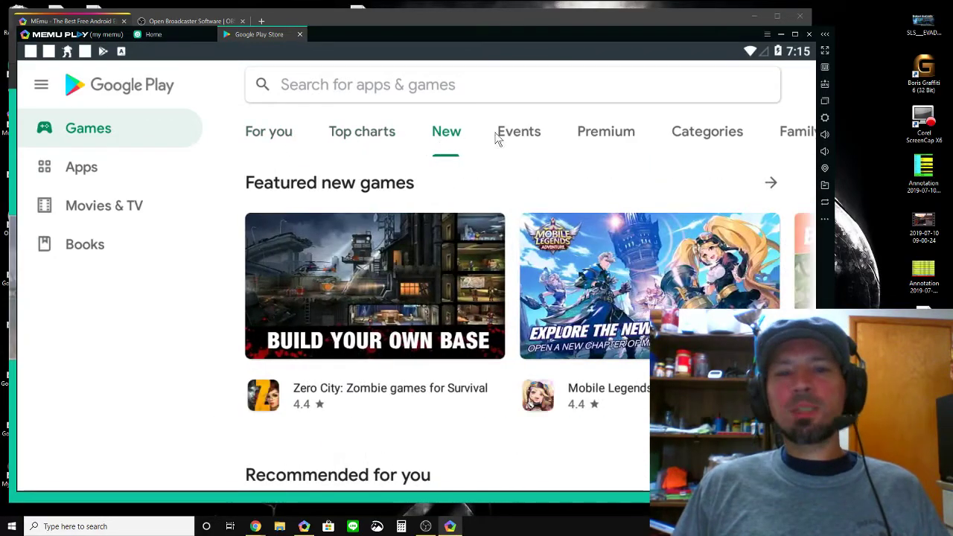
pyautogui.click(518, 135)
pyautogui.click(597, 137)
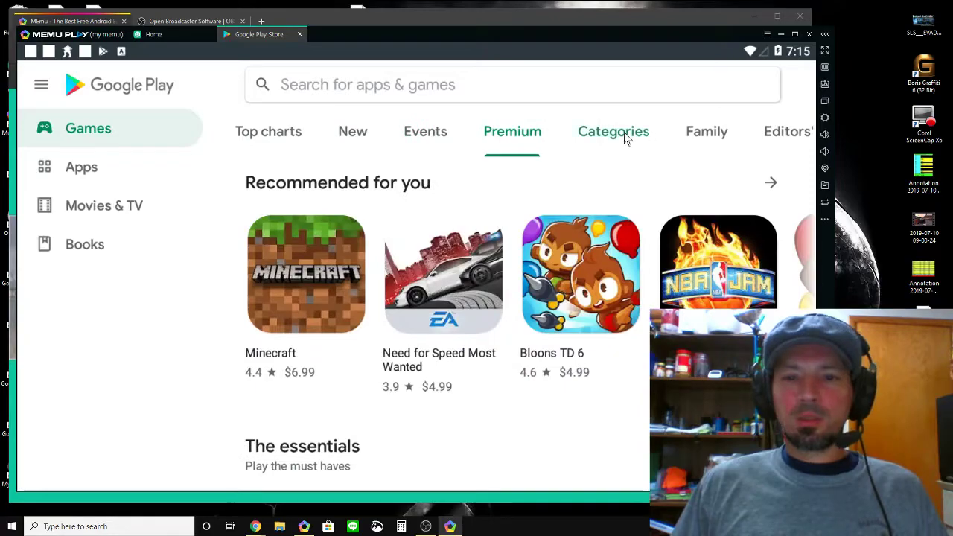
# Step: Browse the Categories, Family and Editors' Choice tabs, return to For you, then bring memuplay.com forward
pyautogui.click(622, 135)
pyautogui.click(611, 133)
pyautogui.click(702, 140)
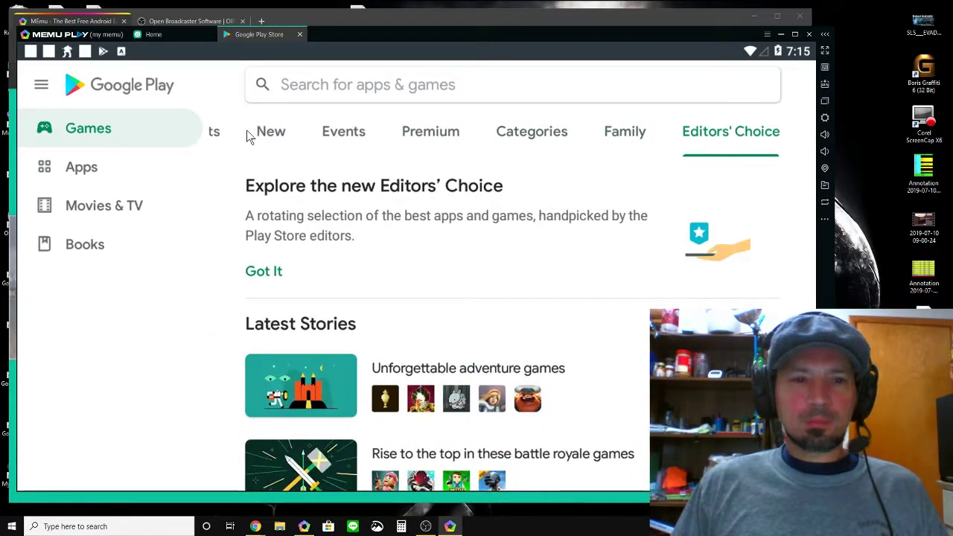
pyautogui.click(271, 134)
pyautogui.click(259, 139)
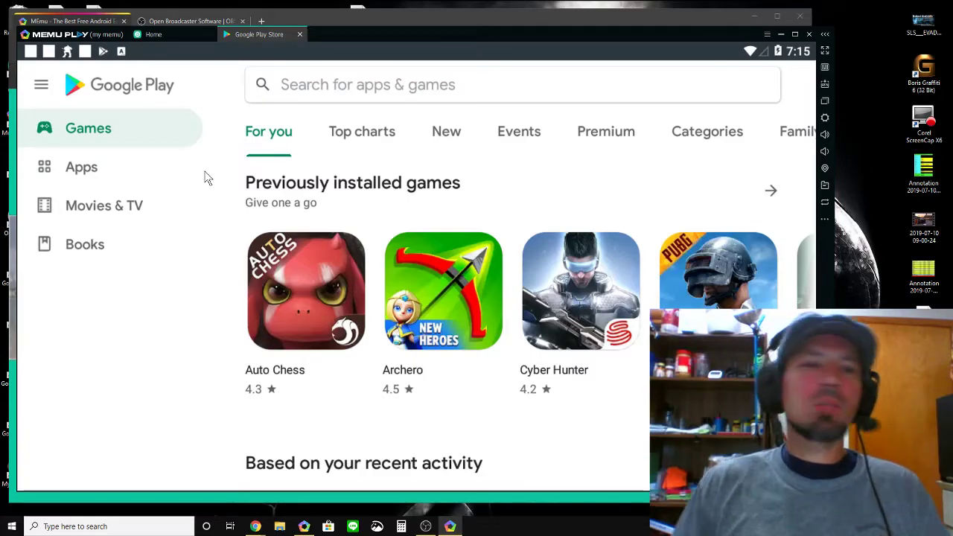
pyautogui.click(314, 21)
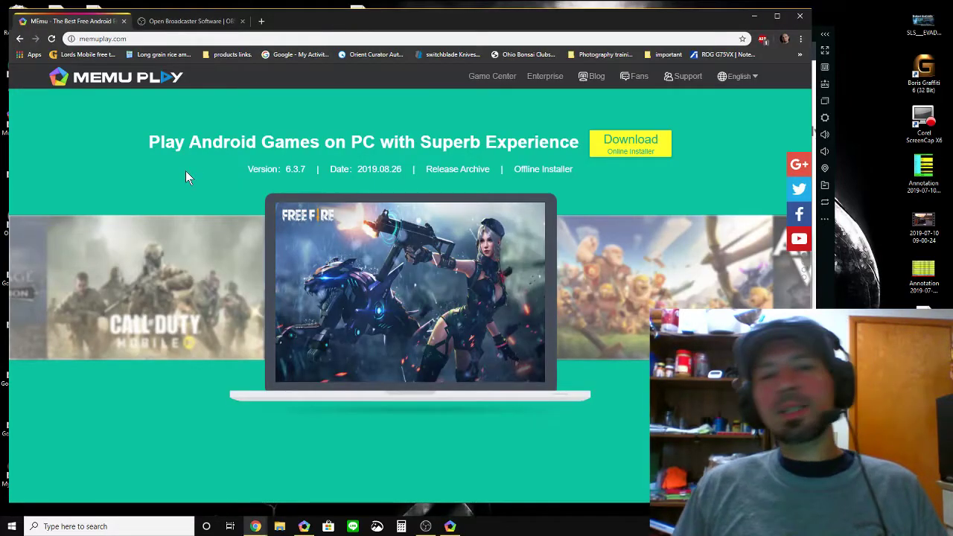
# Step: Switch to the Open Broadcaster Software tab and scroll to the top of obsproject.com
pyautogui.click(169, 22)
pyautogui.scroll(5, 213, 230)
pyautogui.scroll(5, 216, 231)
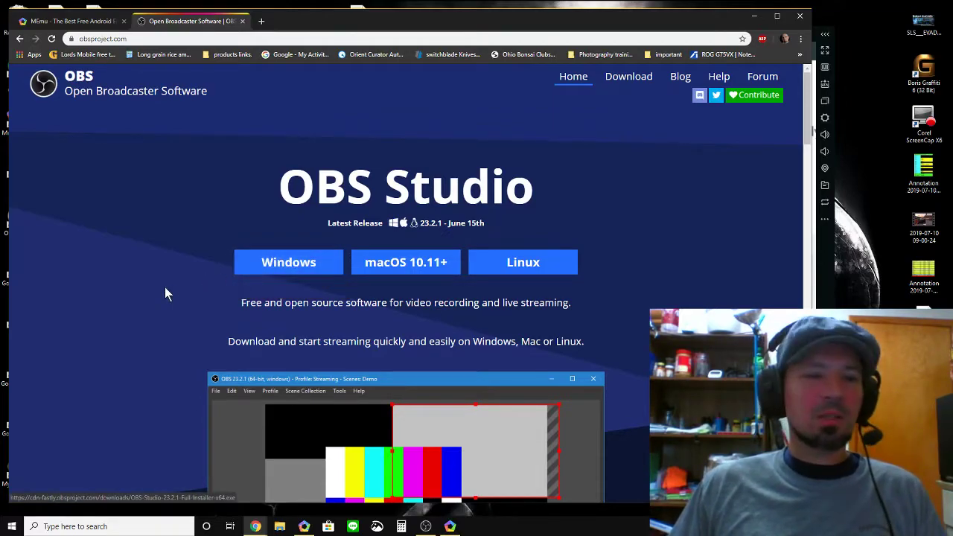
# Step: Scroll down and back up through the obsproject.com page
pyautogui.scroll(-6, 161, 286)
pyautogui.scroll(6, 162, 281)
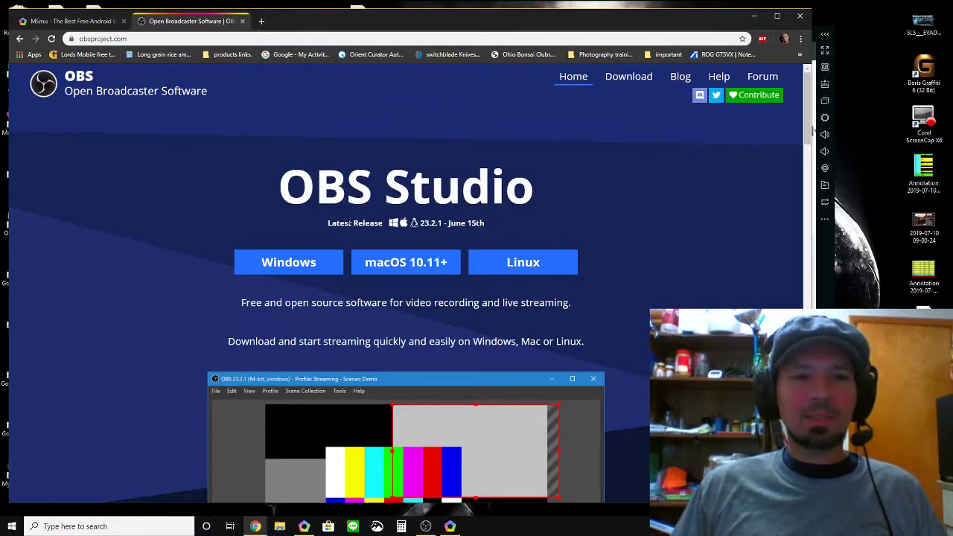
pyautogui.scroll(-1, 337, 231)
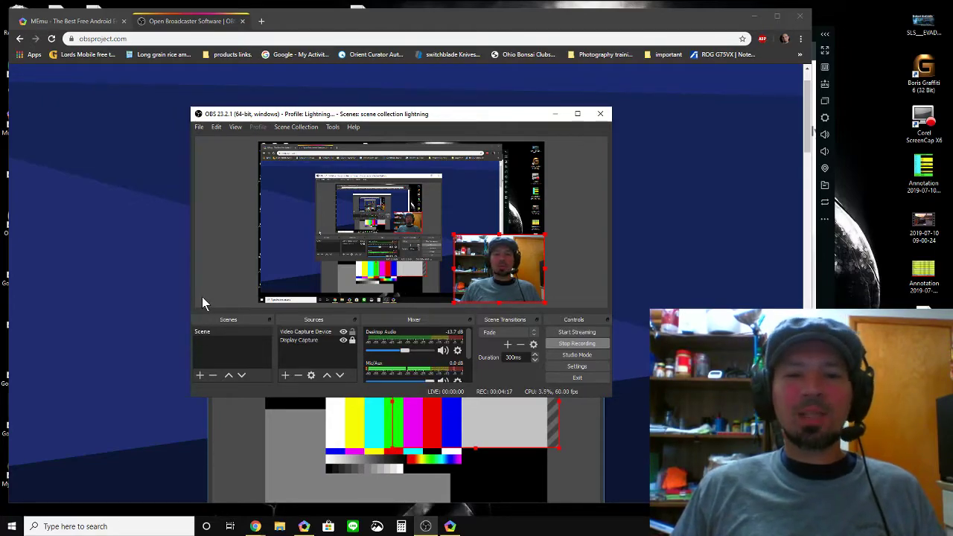
# Step: Drag the OBS Studio window to the top-right and scroll obsproject.com down to Features
pyautogui.moveTo(387, 118); pyautogui.dragTo(255, 155)
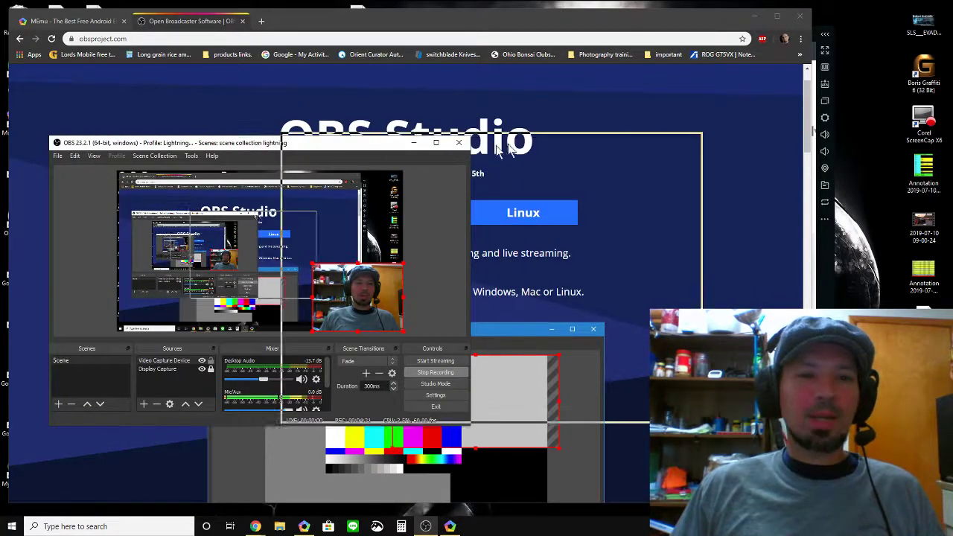
pyautogui.moveTo(459, 153); pyautogui.dragTo(546, 140)
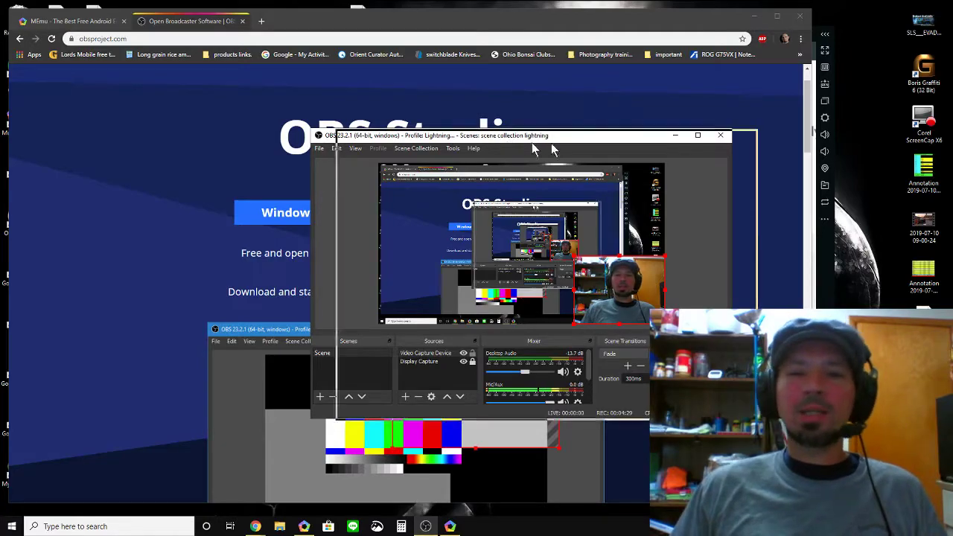
pyautogui.moveTo(548, 138); pyautogui.dragTo(901, 98)
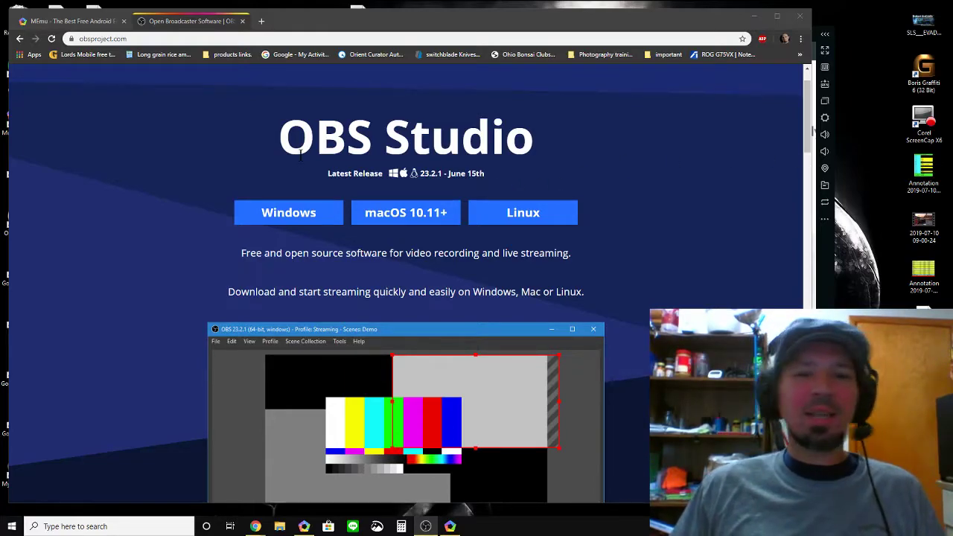
pyautogui.scroll(-3, 387, 216)
pyautogui.scroll(-5, 382, 213)
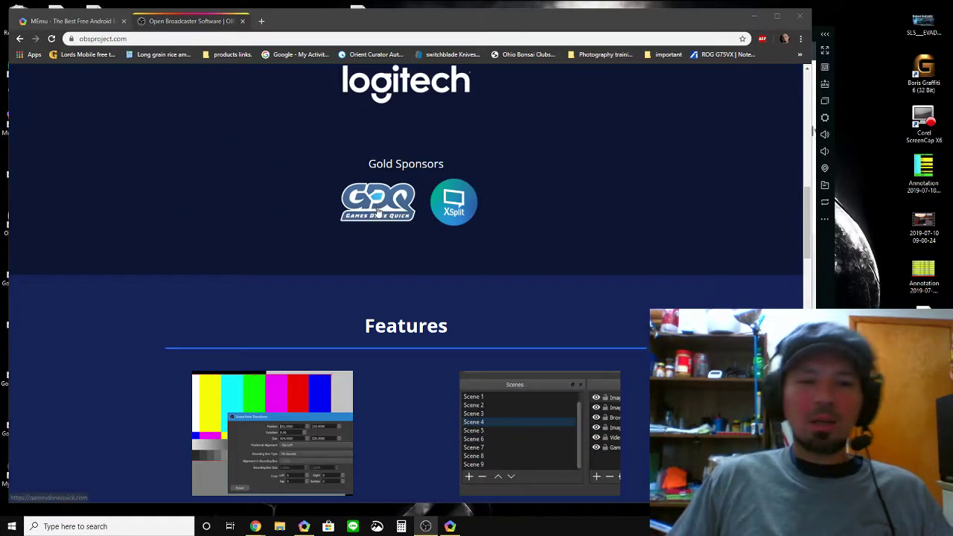